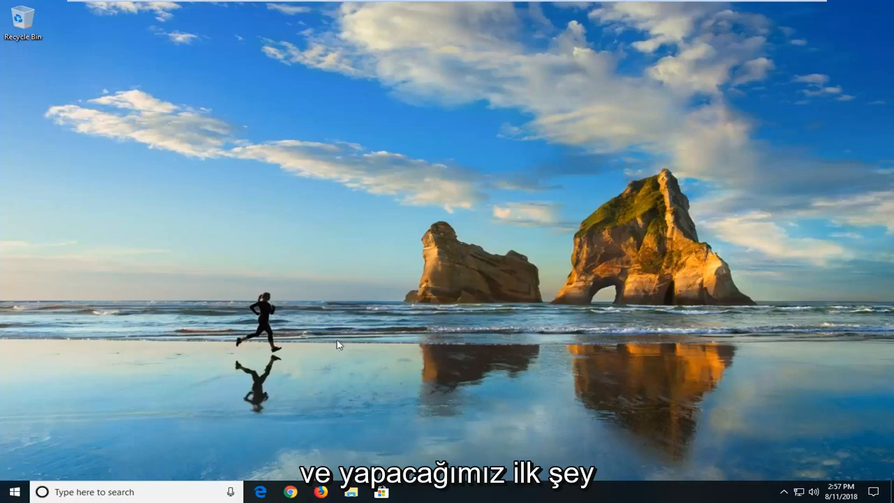
Find the Troubleshoot system settings and run the Windows Update troubleshooter
left_click(14, 492)
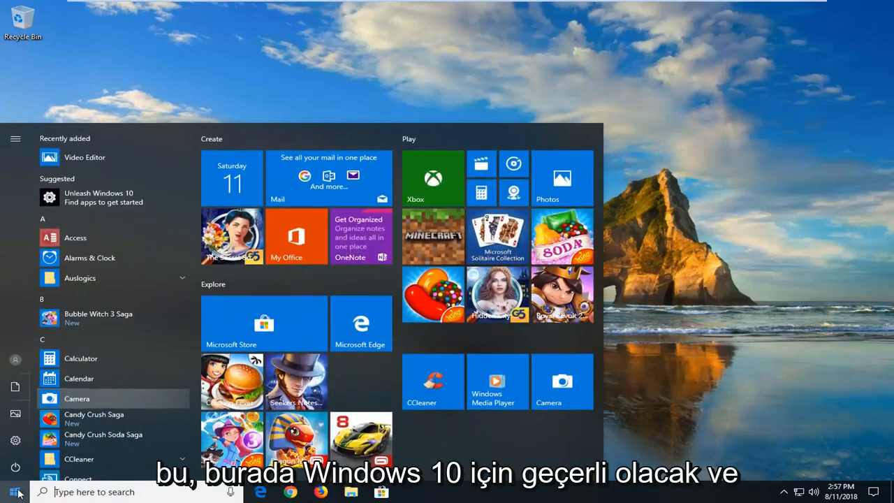
type("troubleshoot")
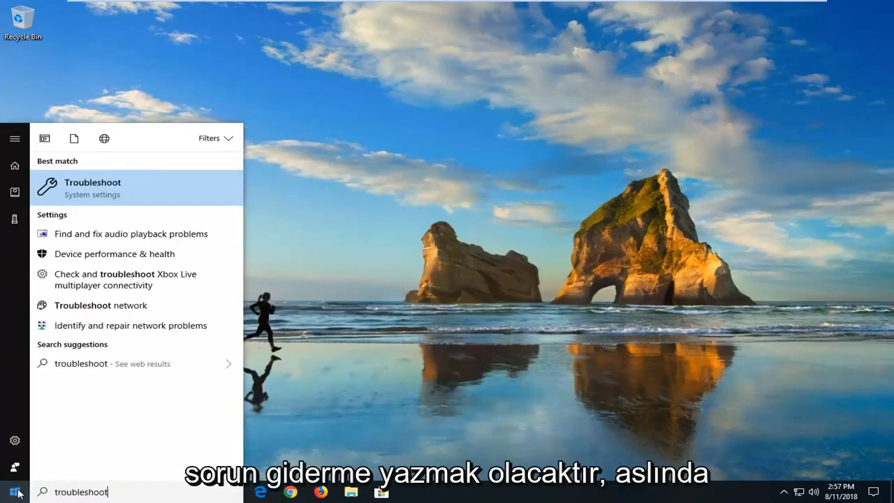
left_click(87, 192)
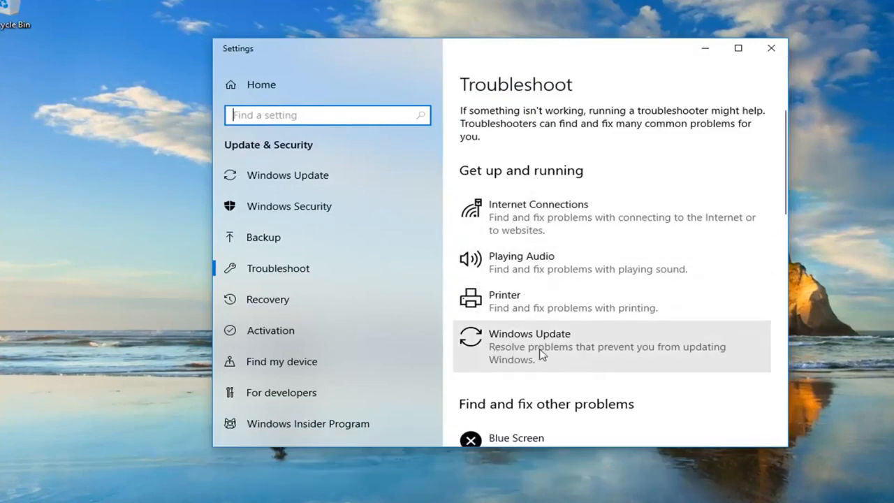
left_click(655, 353)
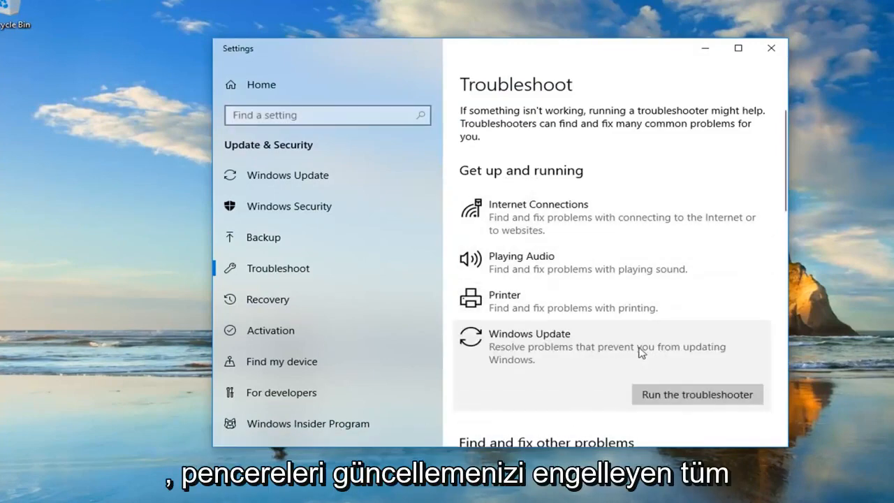
left_click(663, 396)
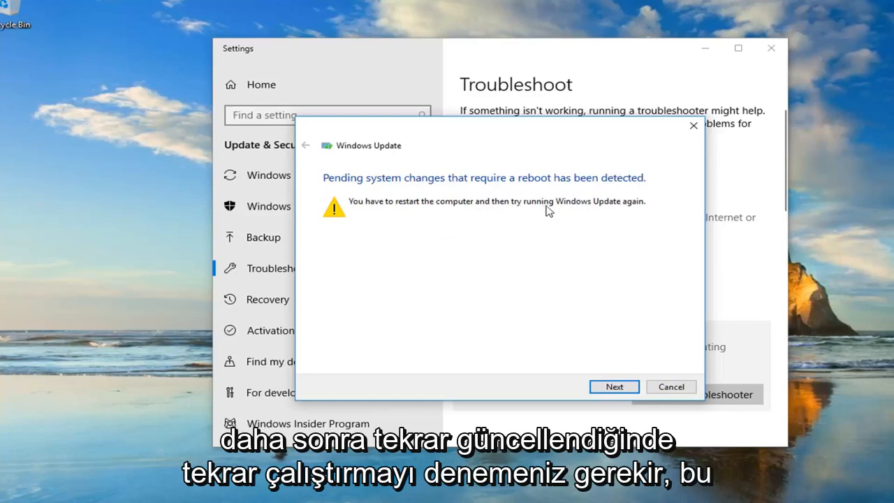
Proceed past the pending restart notice, finish the Windows Update troubleshooter and close Settings
left_click(614, 386)
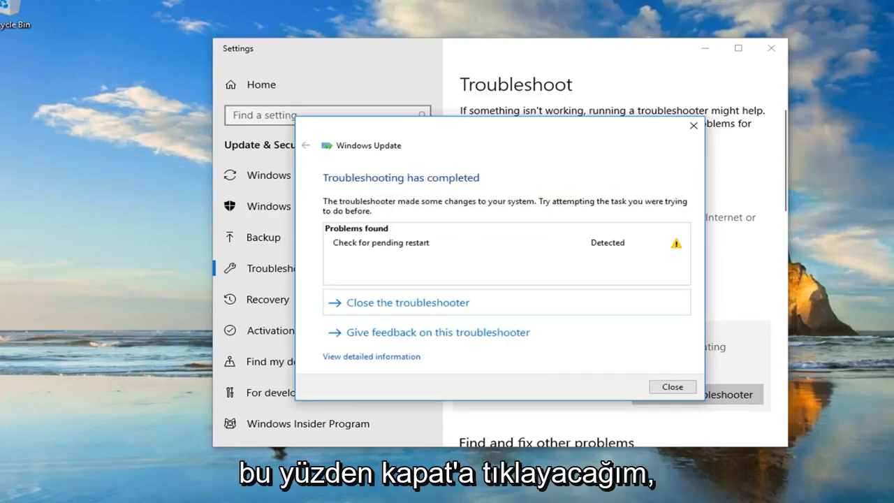
left_click(673, 388)
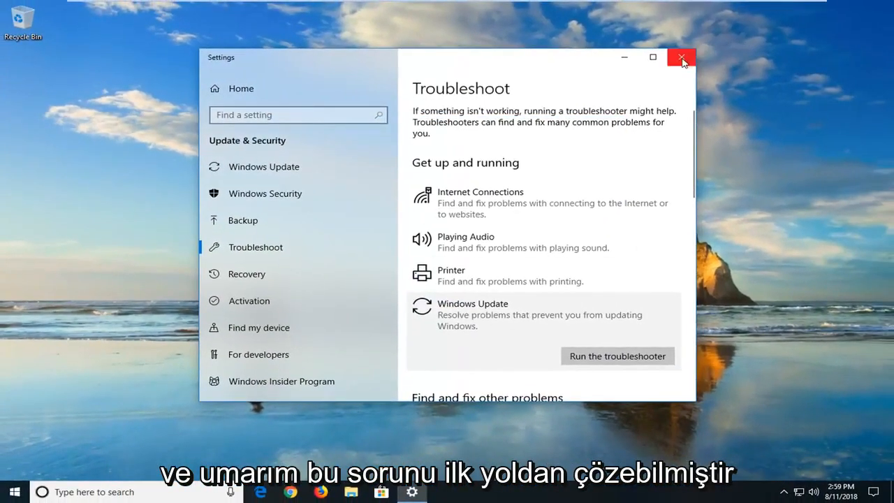
left_click(680, 58)
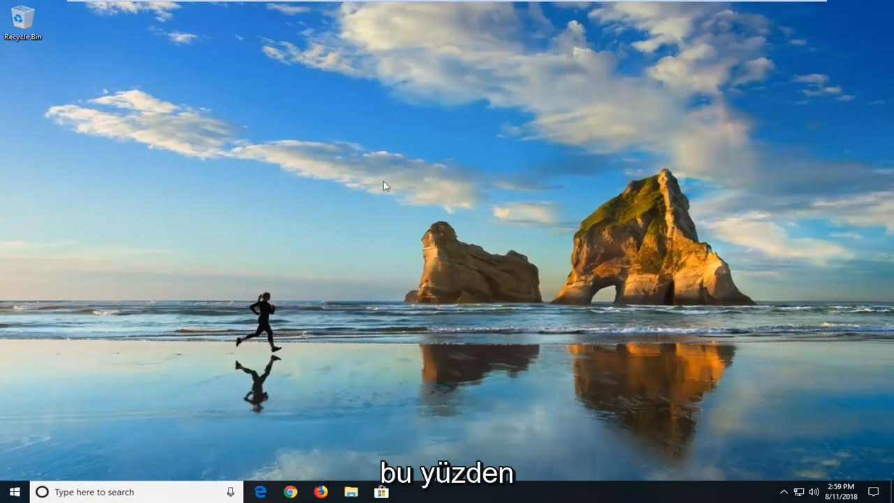
Search for File Explorer and switch to it
left_click(14, 492)
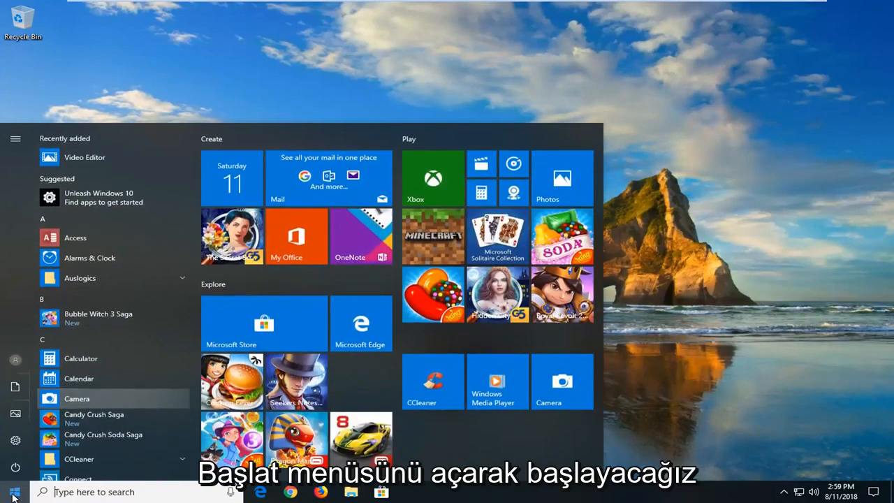
type("file expor")
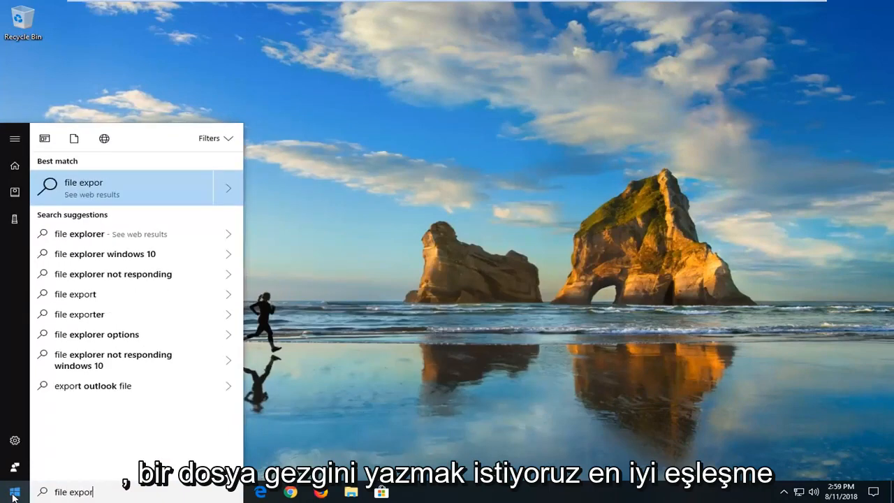
key("BackSpace")
key("BackSpace")
type("lorer")
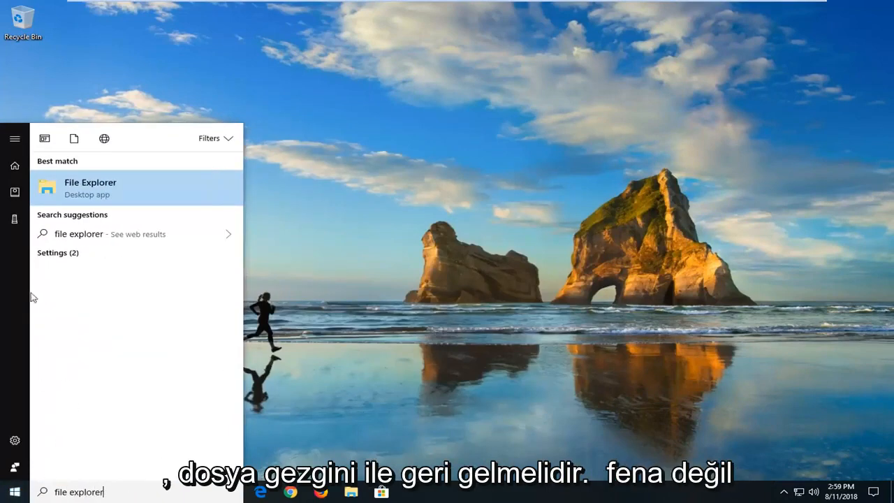
left_click(141, 197)
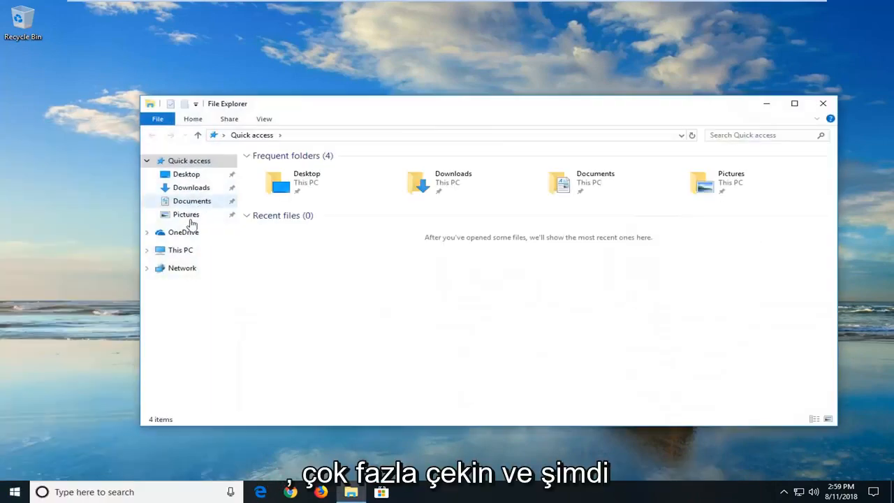
Open the SoftwareDistribution folder inside the Windows folder on Local Disk (C:)
left_click(179, 253)
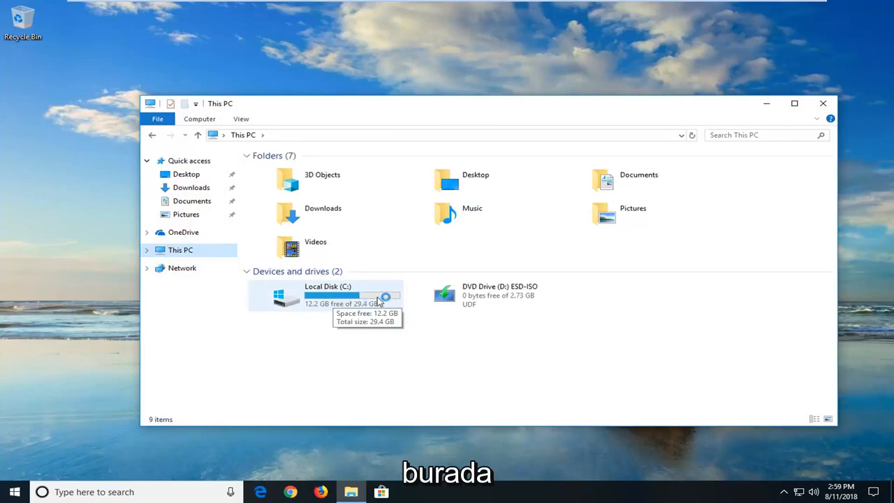
double_click(349, 302)
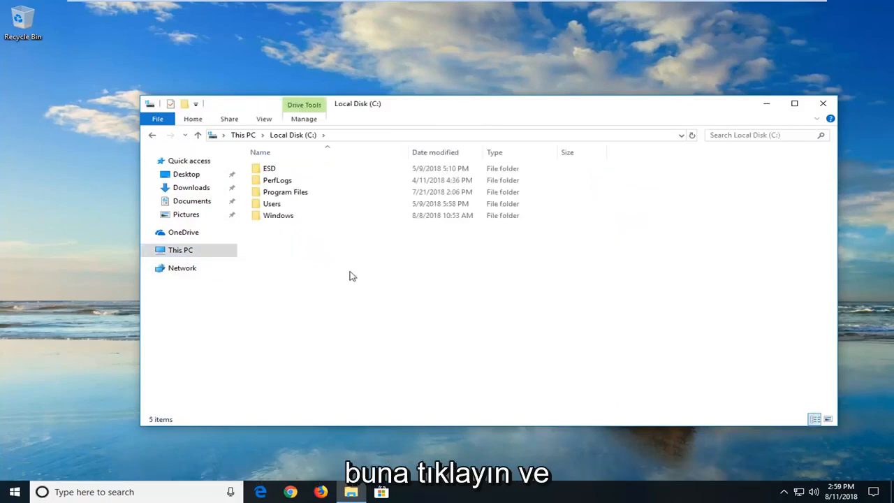
double_click(278, 216)
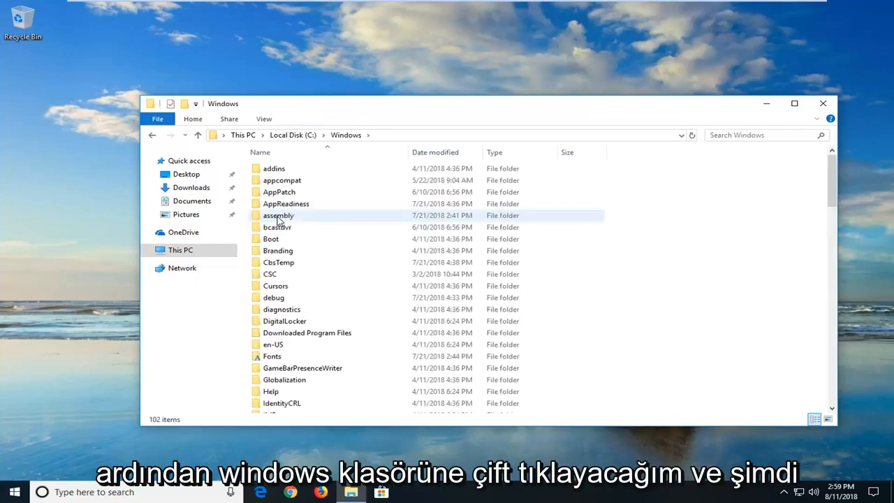
scroll(279, 223, "down", 13)
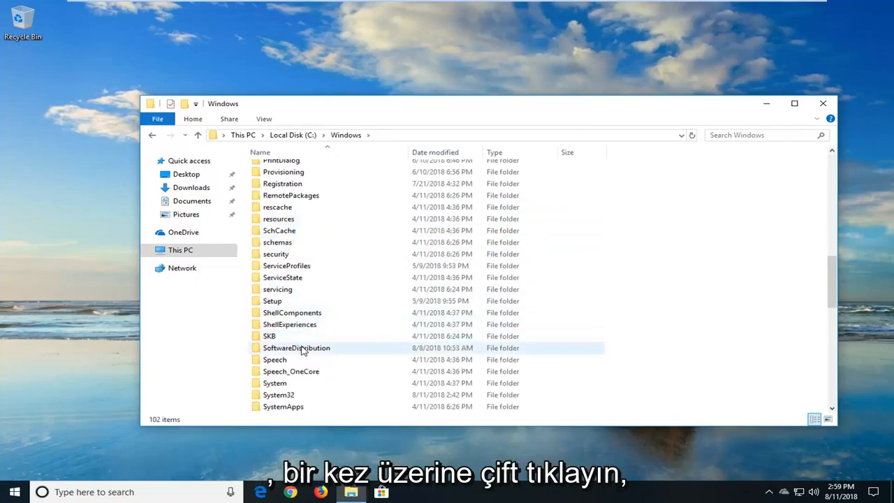
double_click(302, 348)
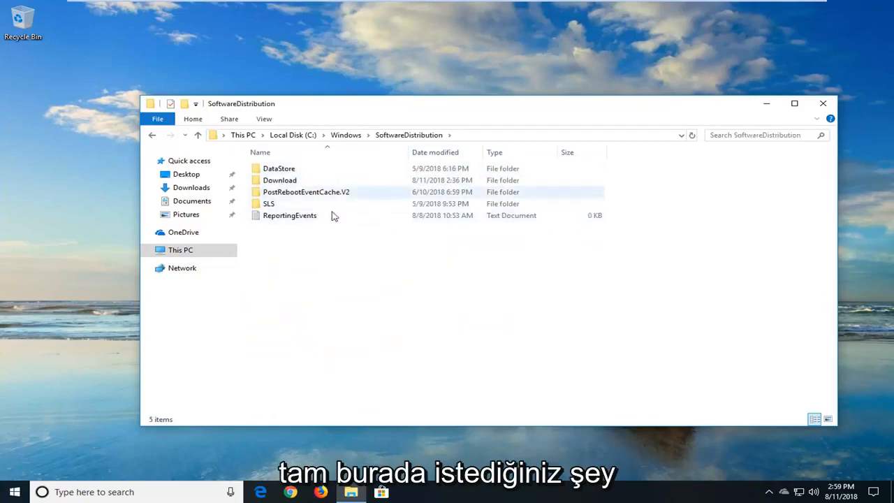
Delete all contents of the SoftwareDistribution folder, skipping every item that is in use
left_click_drag(391, 330, 433, 165)
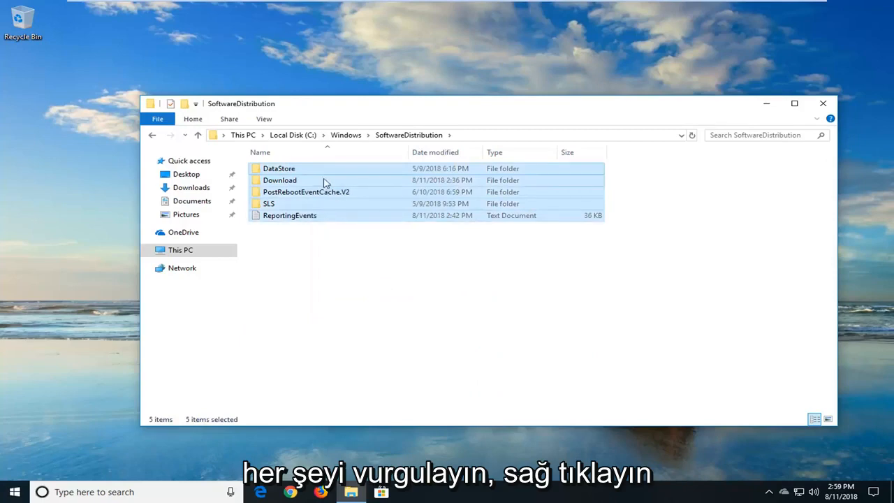
right_click(323, 182)
left_click(358, 284)
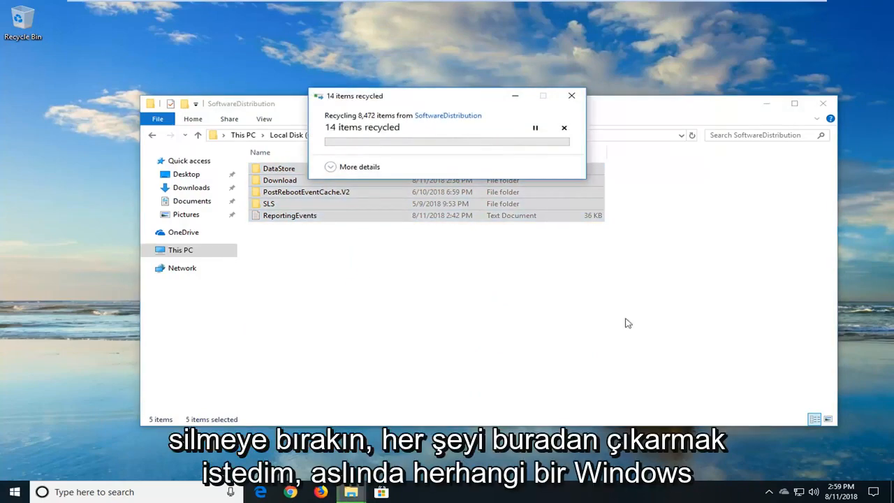
left_click_drag(399, 104, 403, 205)
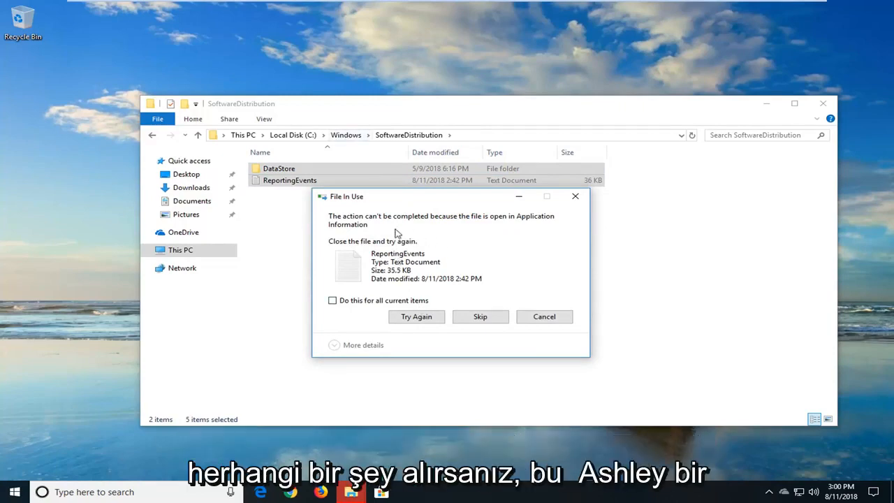
left_click(481, 316)
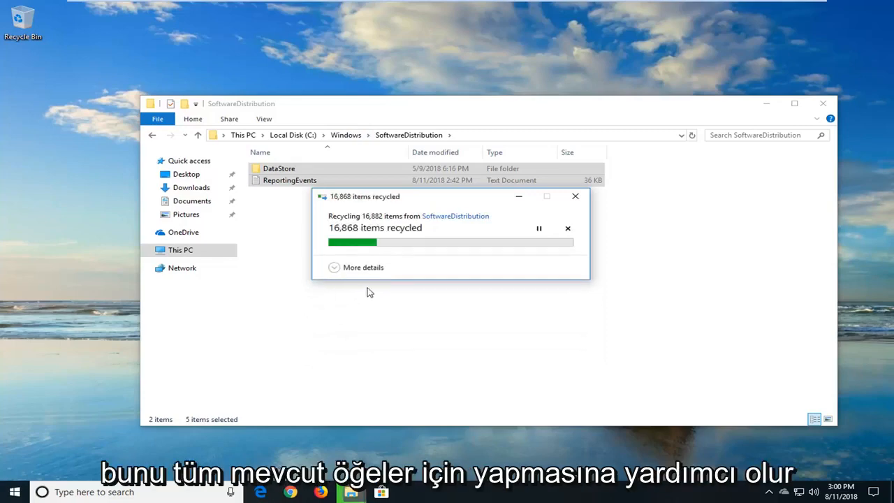
left_click(343, 301)
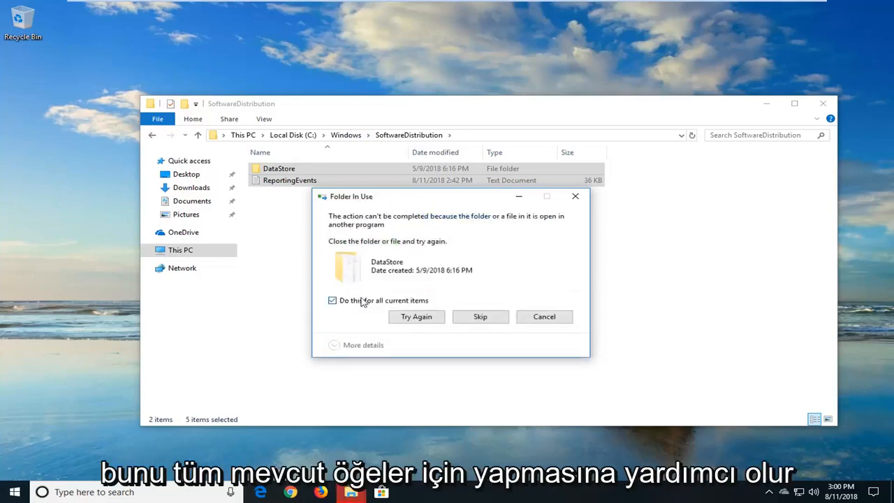
left_click(491, 320)
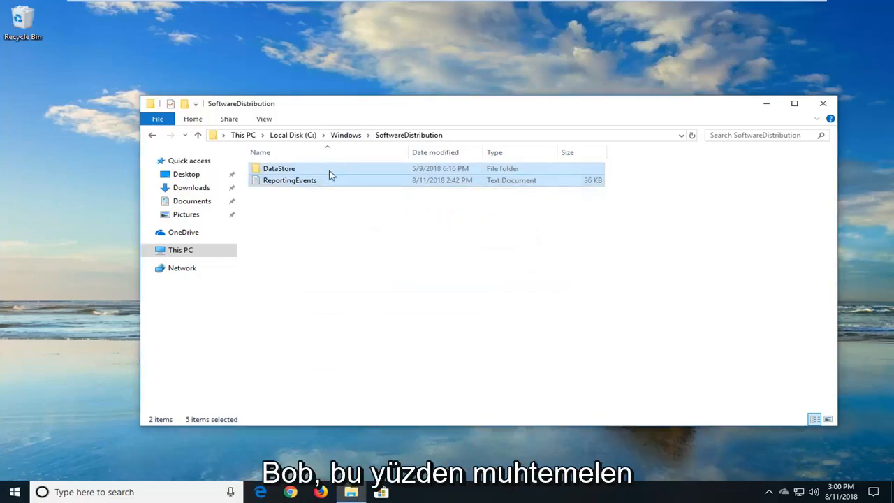
Look inside the remaining DataStore folder, return to SoftwareDistribution and close File Explorer
double_click(273, 170)
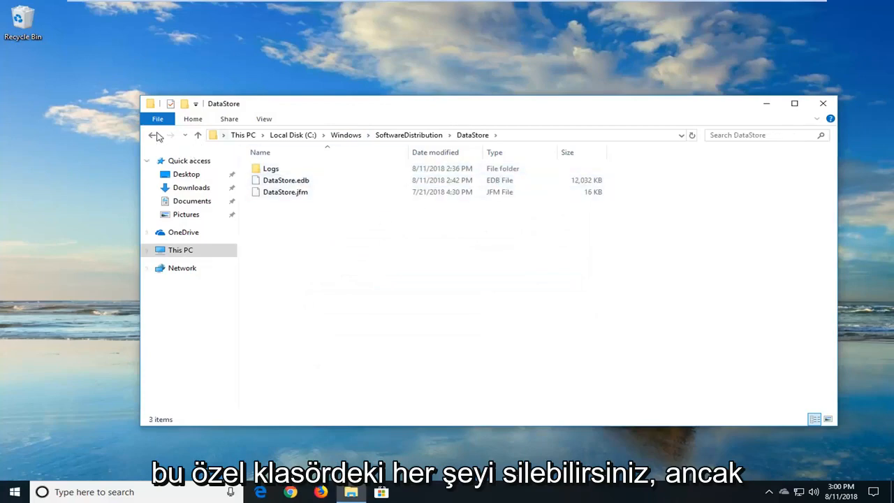
left_click(154, 136)
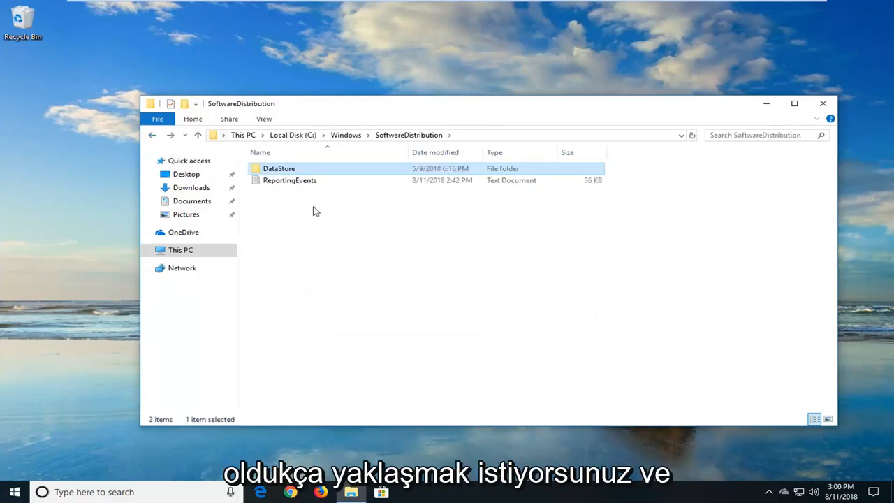
left_click(823, 103)
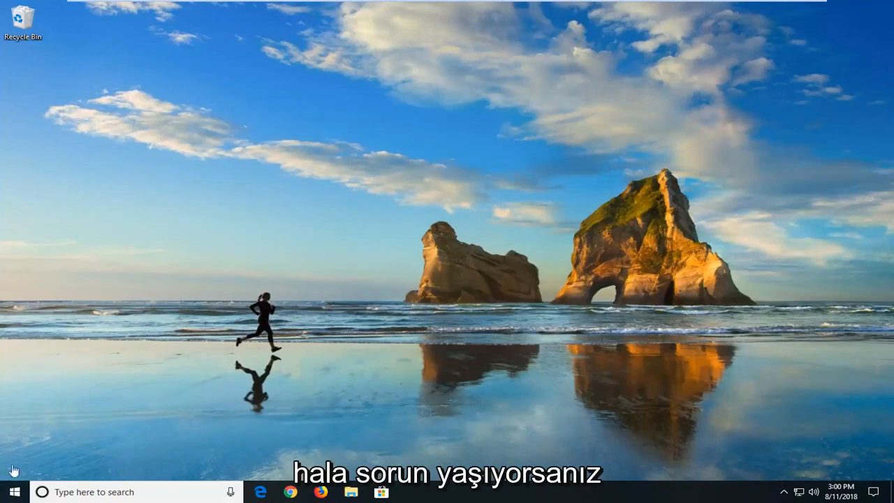
Search for the Services desktop app and switch to it
left_click(13, 492)
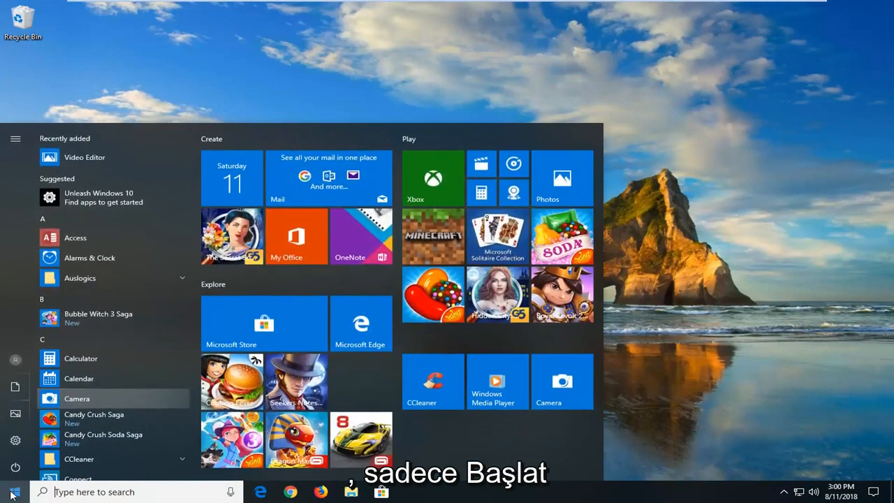
type("services")
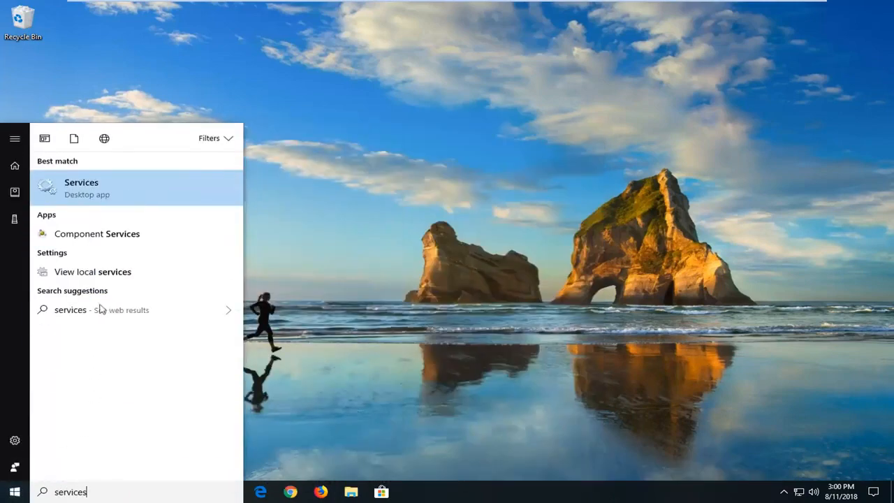
left_click(97, 188)
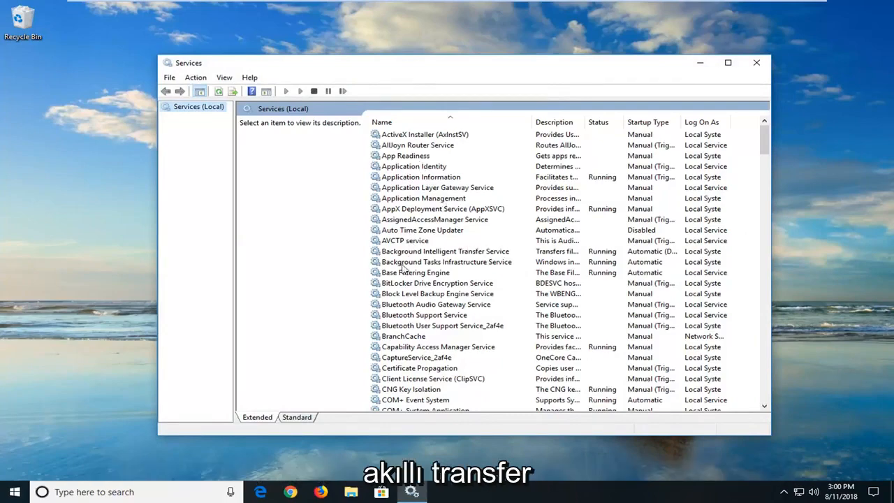
Open the Background Intelligent Transfer Service properties, keep the startup type at Automatic (Delayed Start) and accept
left_click(415, 253)
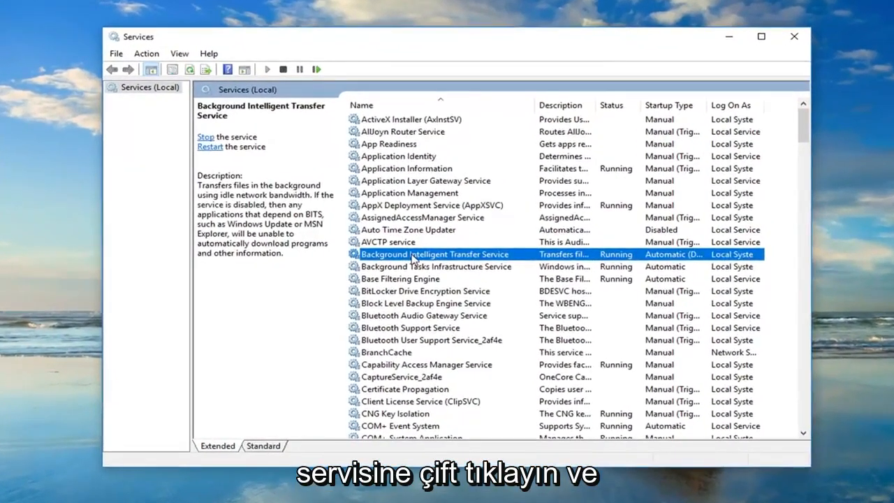
double_click(425, 252)
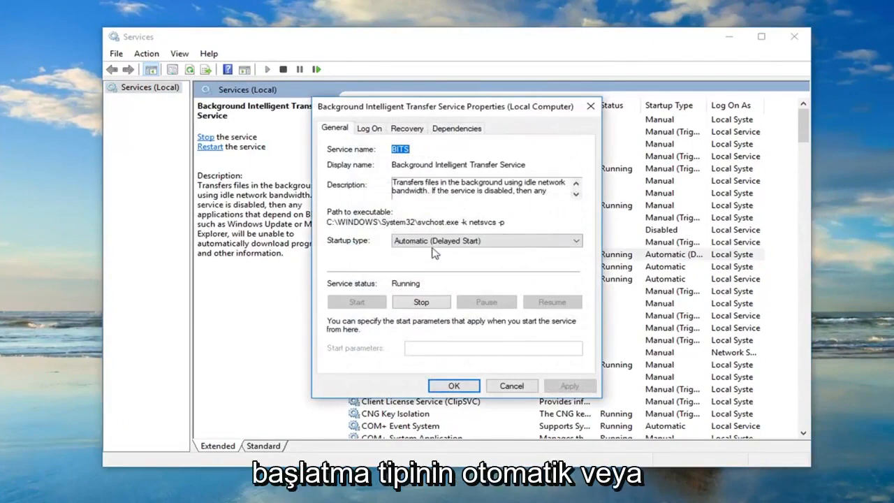
left_click(427, 242)
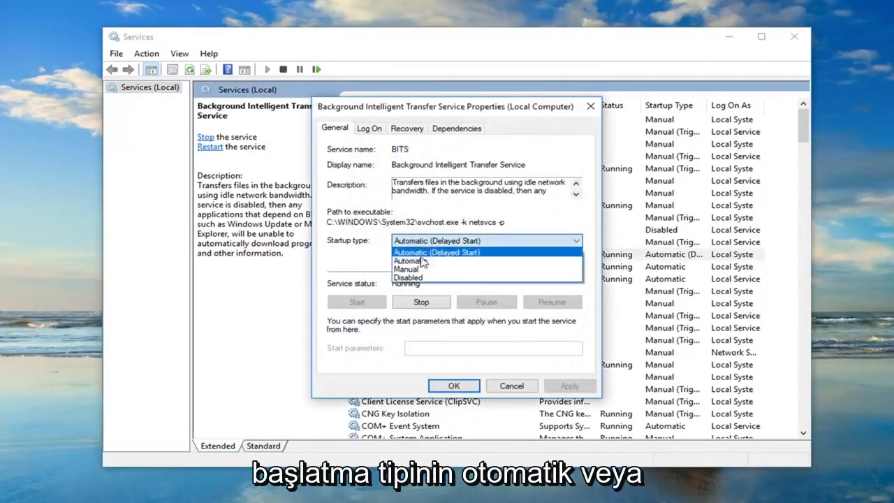
left_click(416, 241)
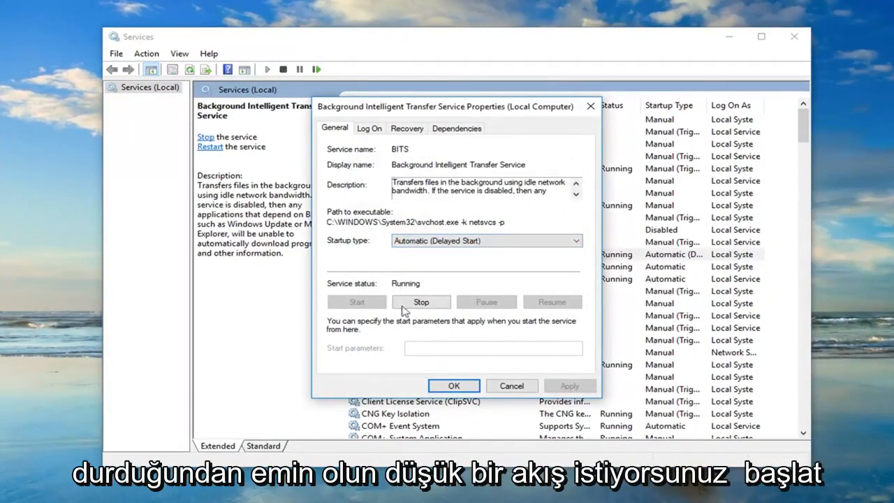
left_click(454, 387)
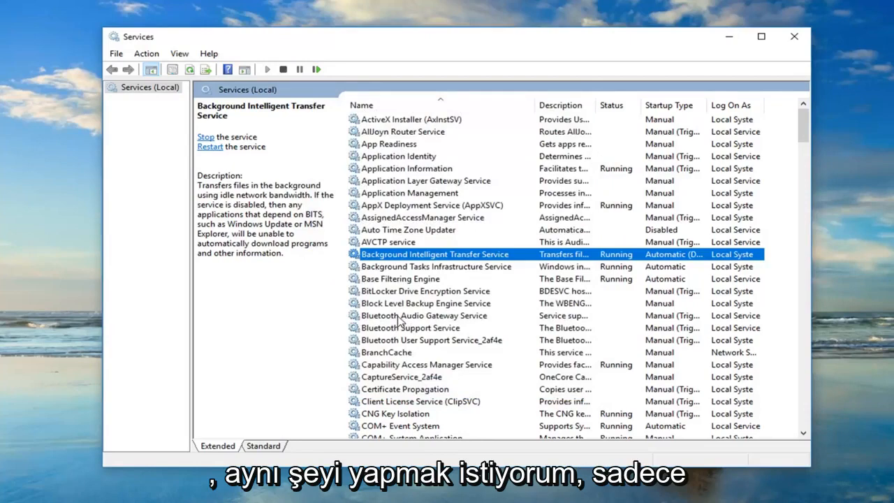
Check the startup type and status in the Cryptographic Services properties, then close them without changes
left_click(400, 365)
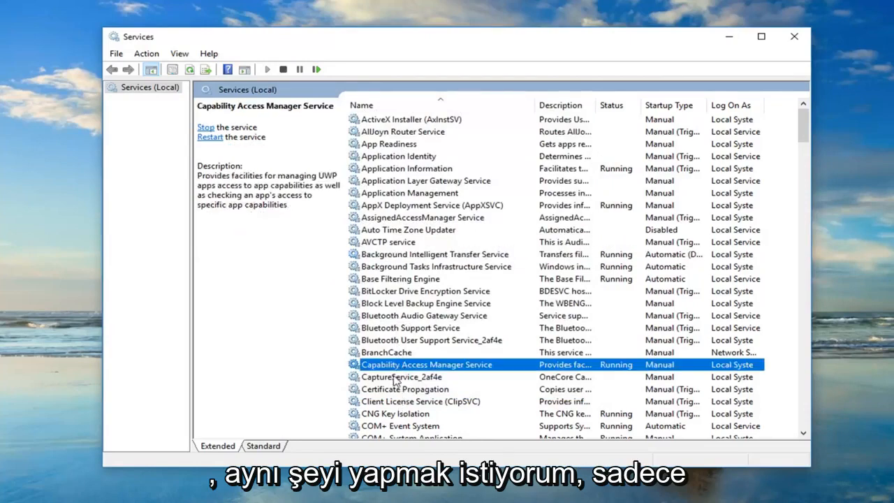
scroll(395, 381, "down", 4)
left_click(394, 390)
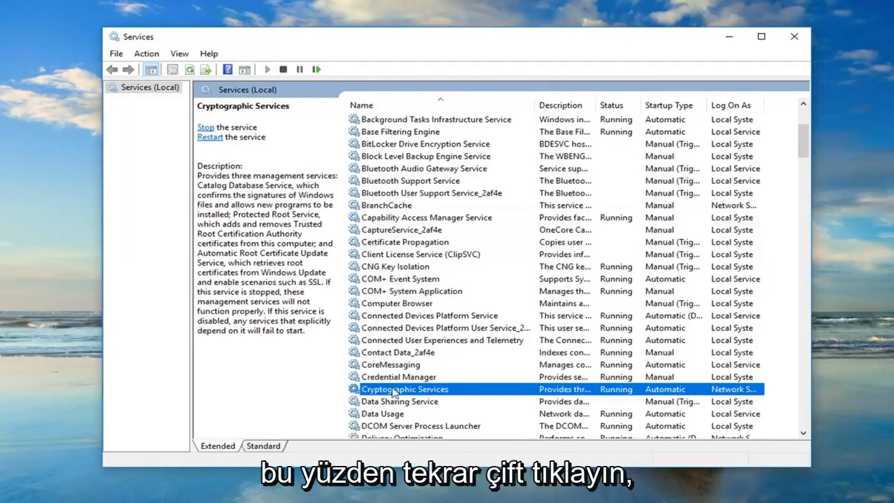
double_click(433, 392)
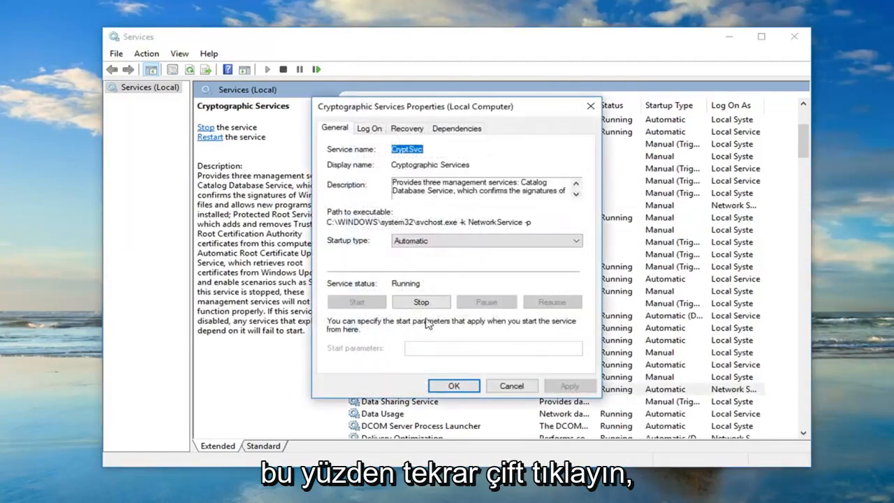
left_click(510, 386)
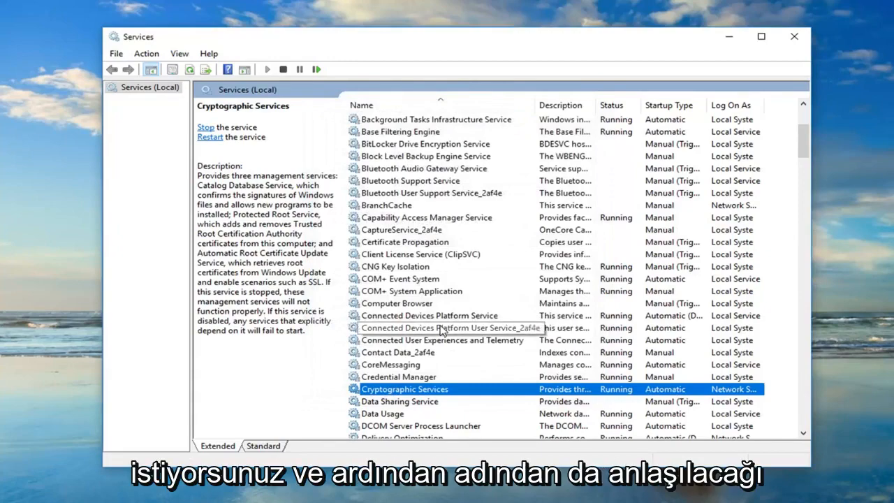
Find the Windows Update service in the services list and open its properties
scroll(441, 330, "down", 20)
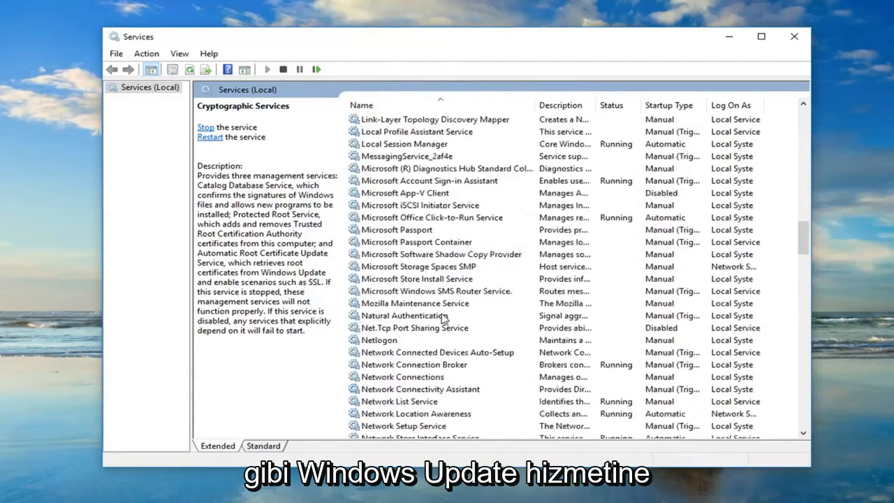
scroll(422, 331, "down", 15)
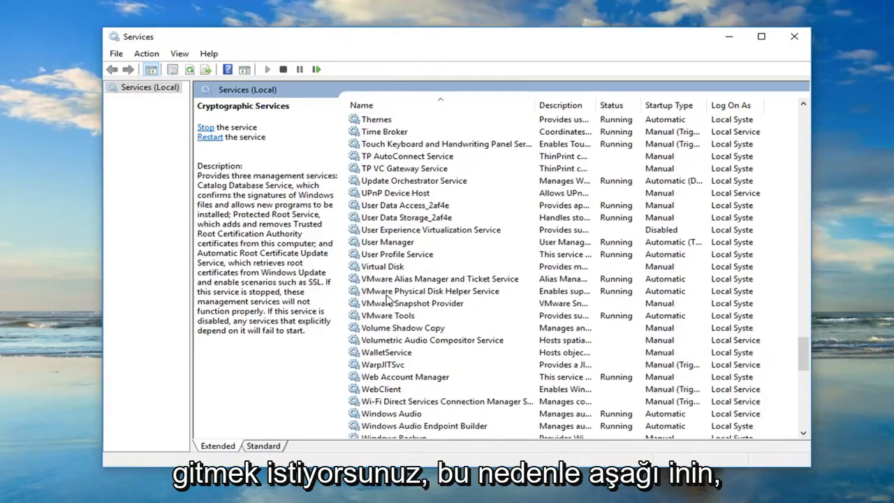
scroll(385, 307, "down", 2)
scroll(384, 393, "down", 2)
scroll(380, 391, "down", 7)
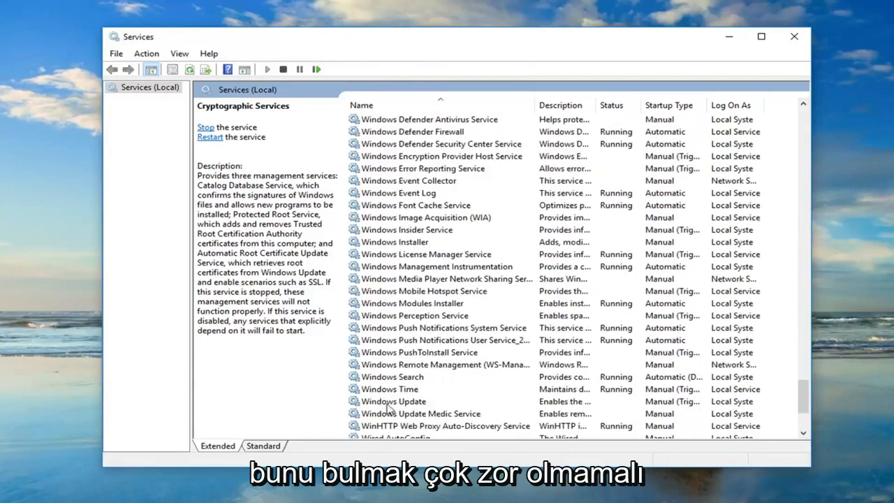
left_click(396, 403)
double_click(395, 402)
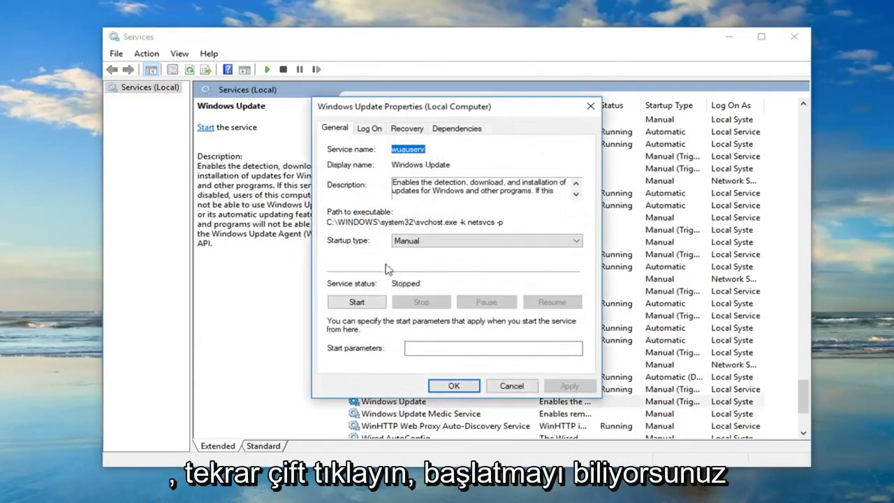
Set the Windows Update service's startup type to Automatic, start the service and accept the changes
left_click(416, 245)
left_click(412, 258)
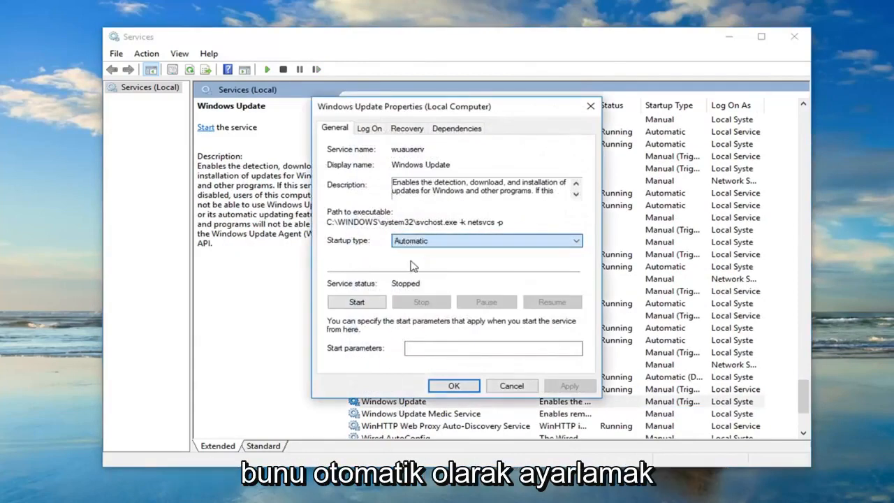
left_click(357, 303)
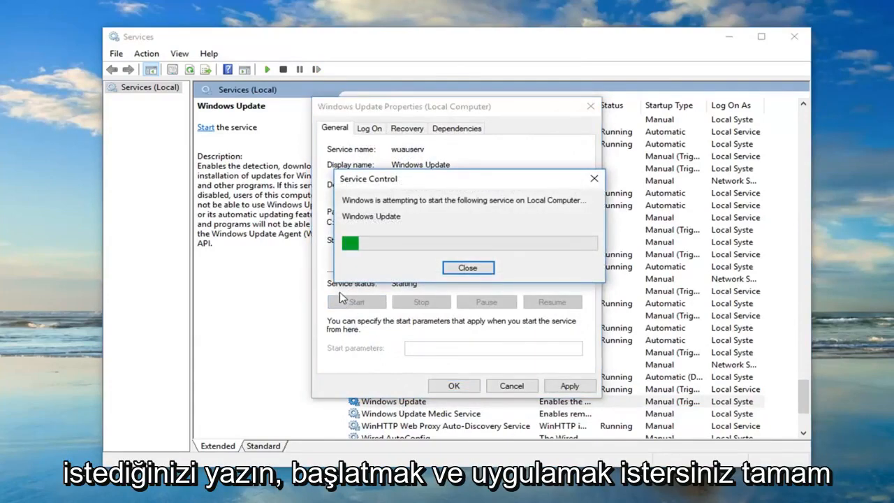
left_click(587, 386)
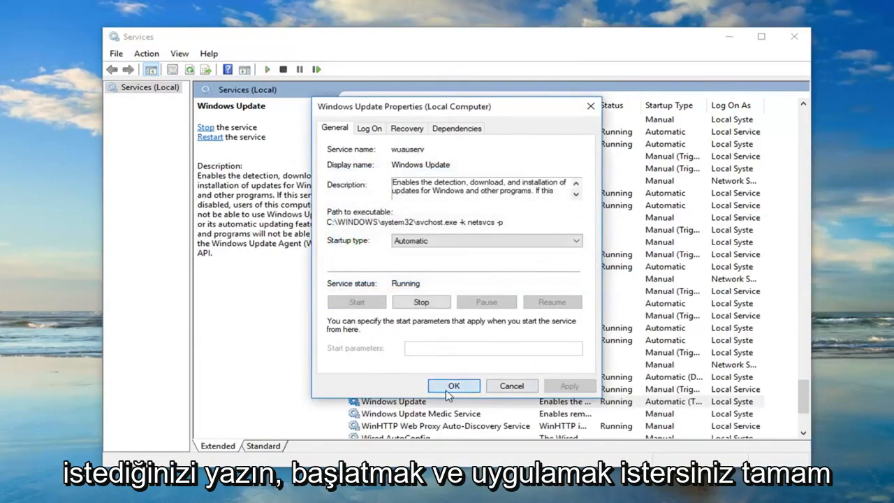
left_click(454, 386)
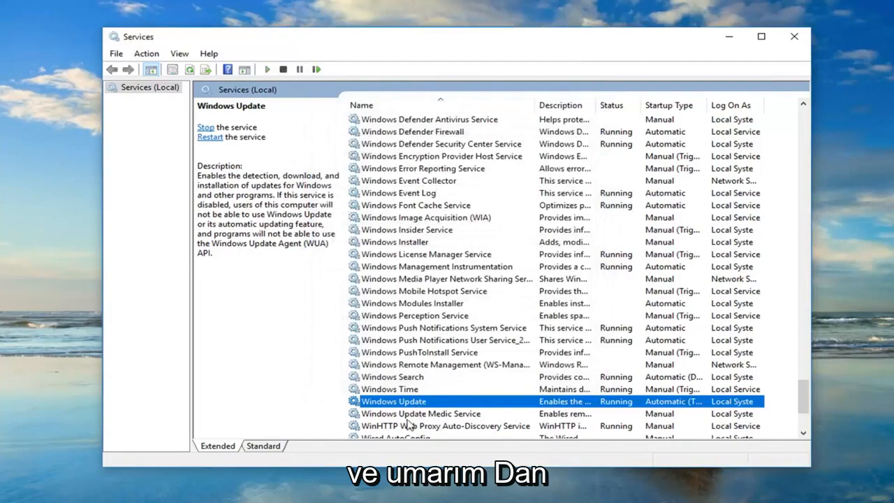